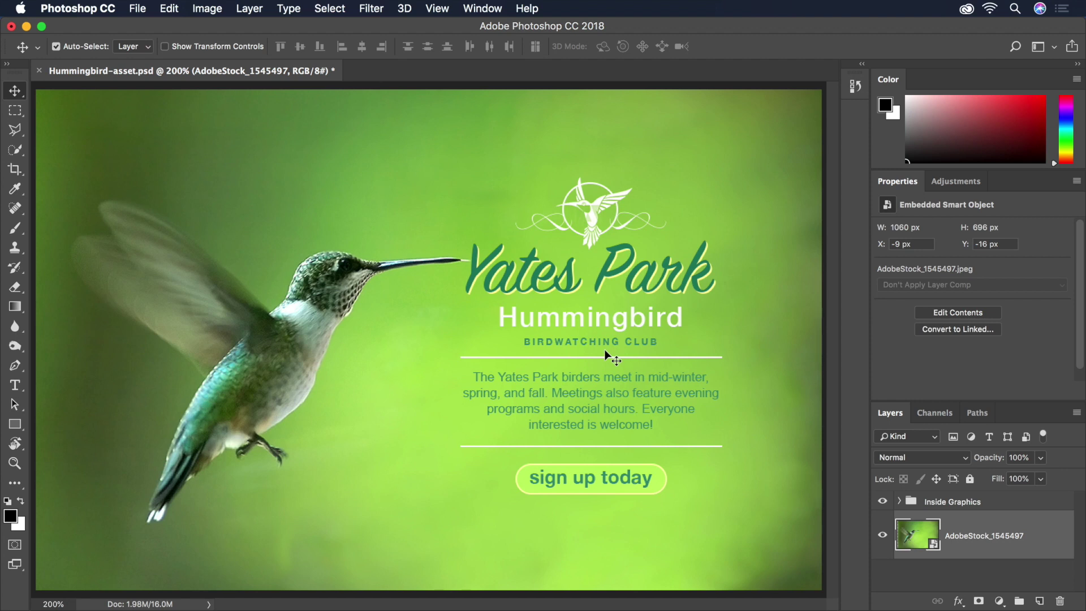
# Step: Pick the Rectangle tool so shapes are drawn as vector shape layers
pyautogui.click(17, 426)
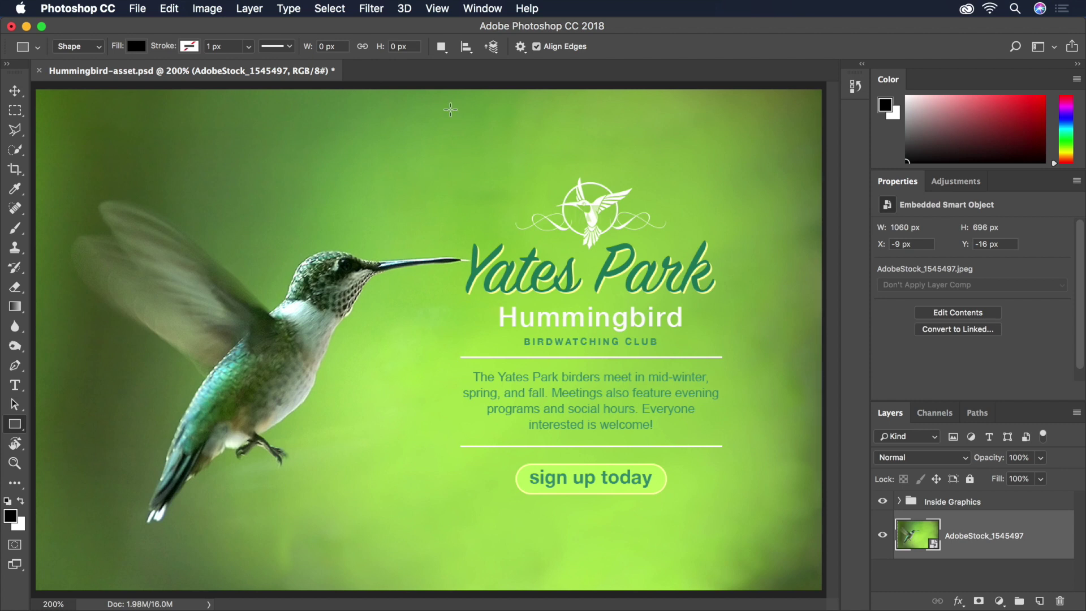
# Step: Set path operation to Combine Shapes and draw a 475 × 435 px rectangle around the text
pyautogui.click(441, 47)
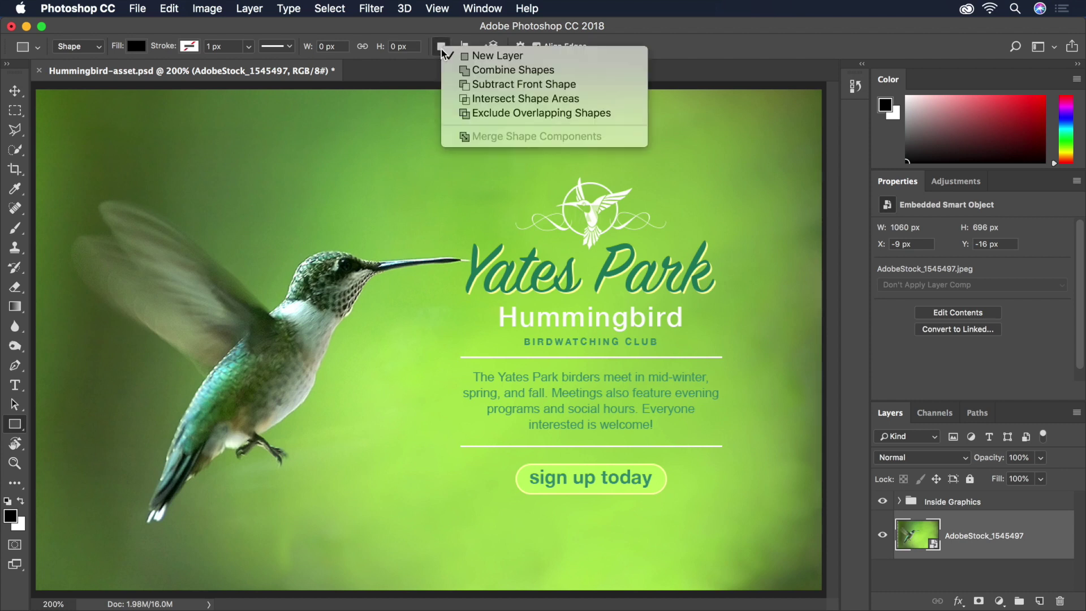
pyautogui.click(575, 71)
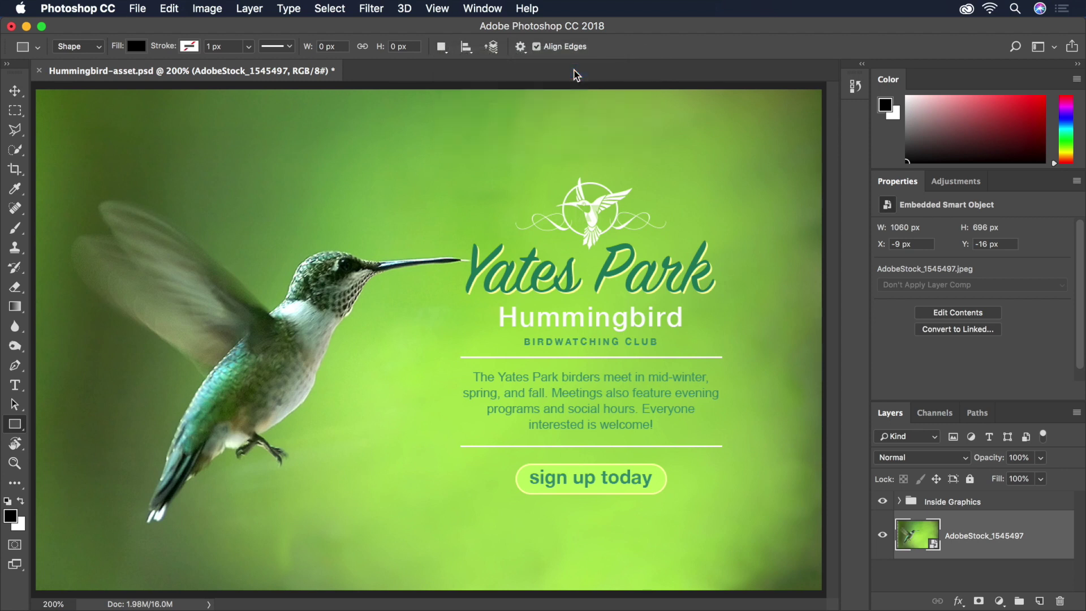
pyautogui.moveTo(410, 191); pyautogui.dragTo(769, 511)
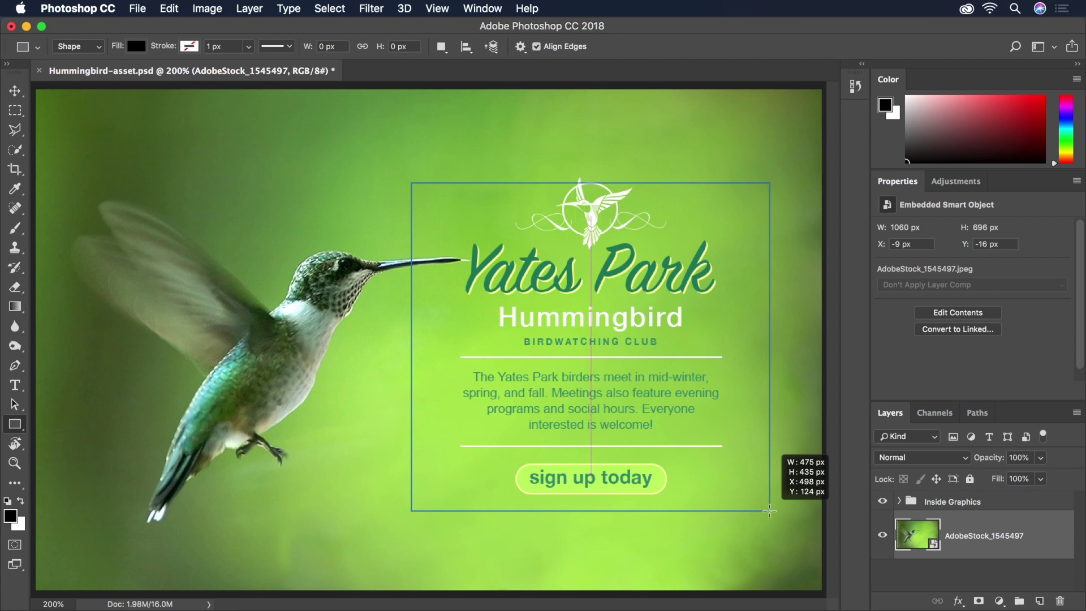
pyautogui.moveTo(770, 511); pyautogui.dragTo(769, 512)
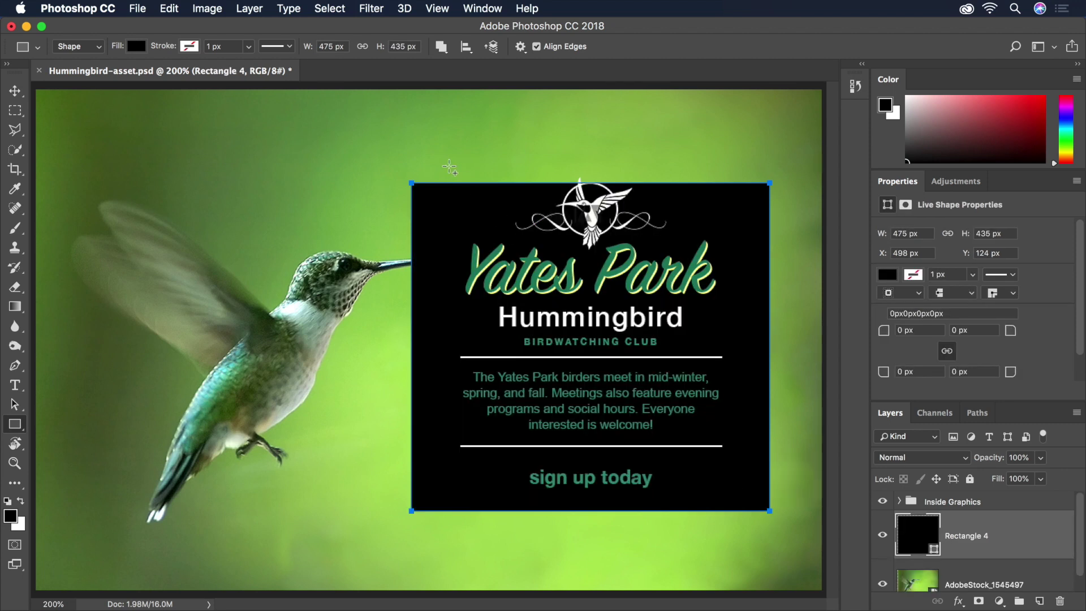
# Step: Add a taller rectangle and a 340 × 556 px capsule with linked 170 px corner radii
pyautogui.moveTo(433, 164); pyautogui.dragTo(749, 532)
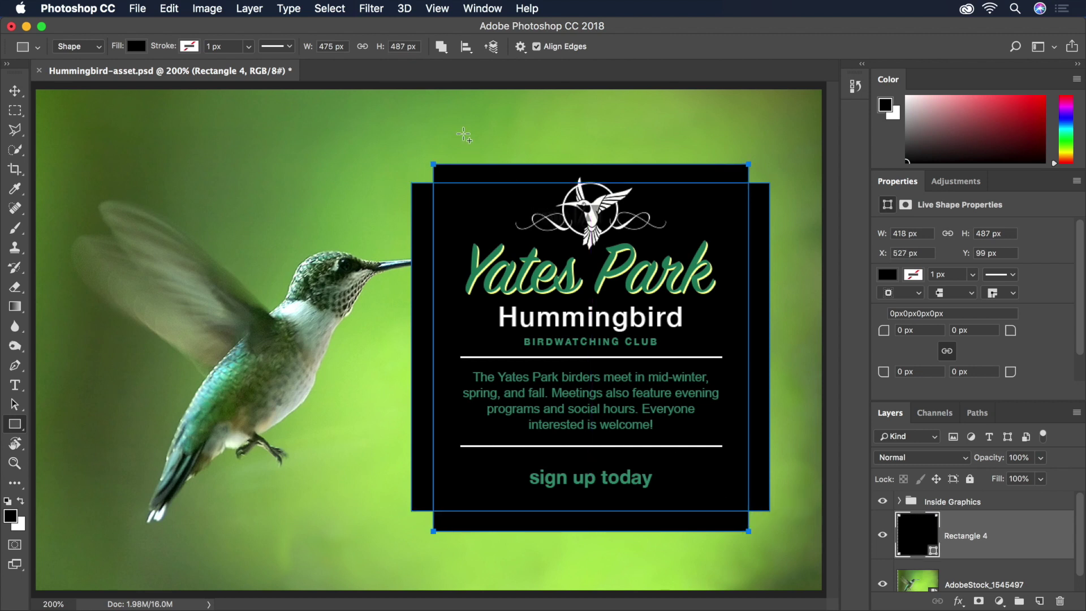
pyautogui.moveTo(464, 134); pyautogui.dragTo(719, 553)
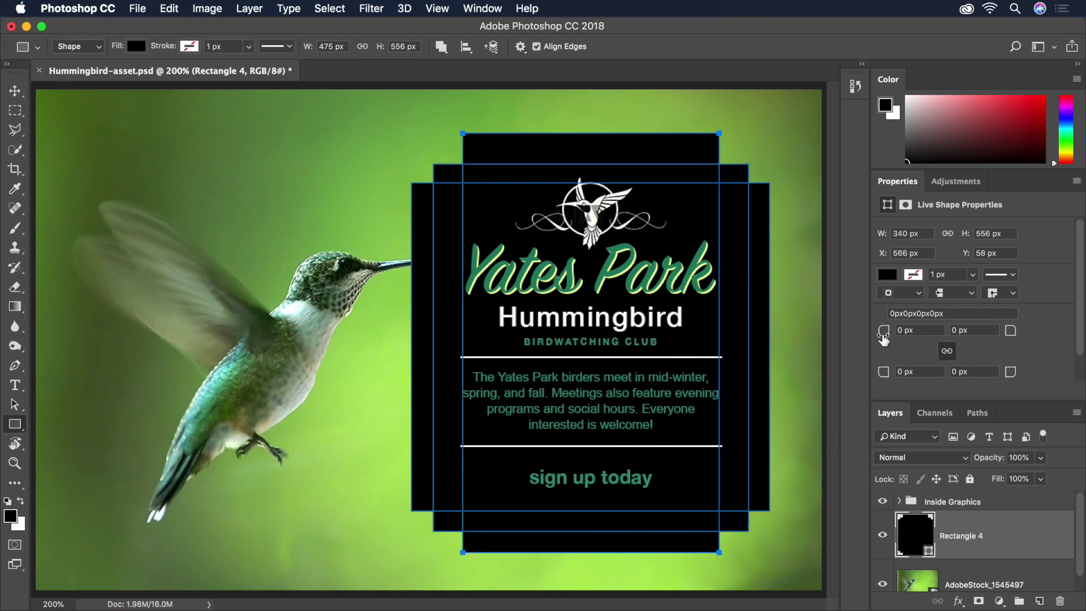
pyautogui.moveTo(884, 338); pyautogui.dragTo(1028, 332)
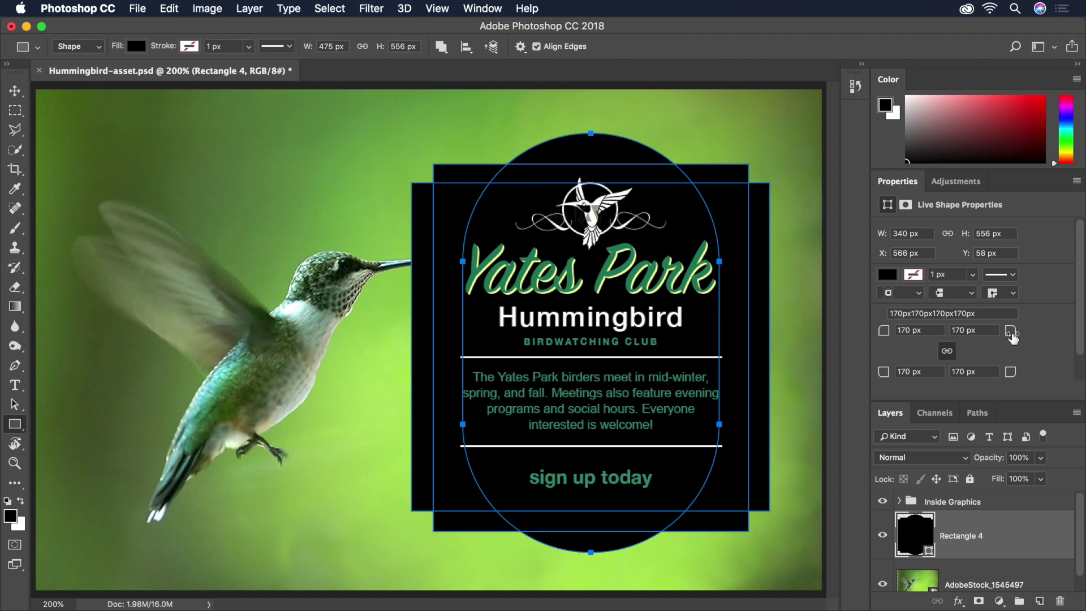
pyautogui.click(948, 352)
# Step: Realign the wide rectangle and nudge the tall rectangle's top edge using the selection tools
pyautogui.click(17, 405)
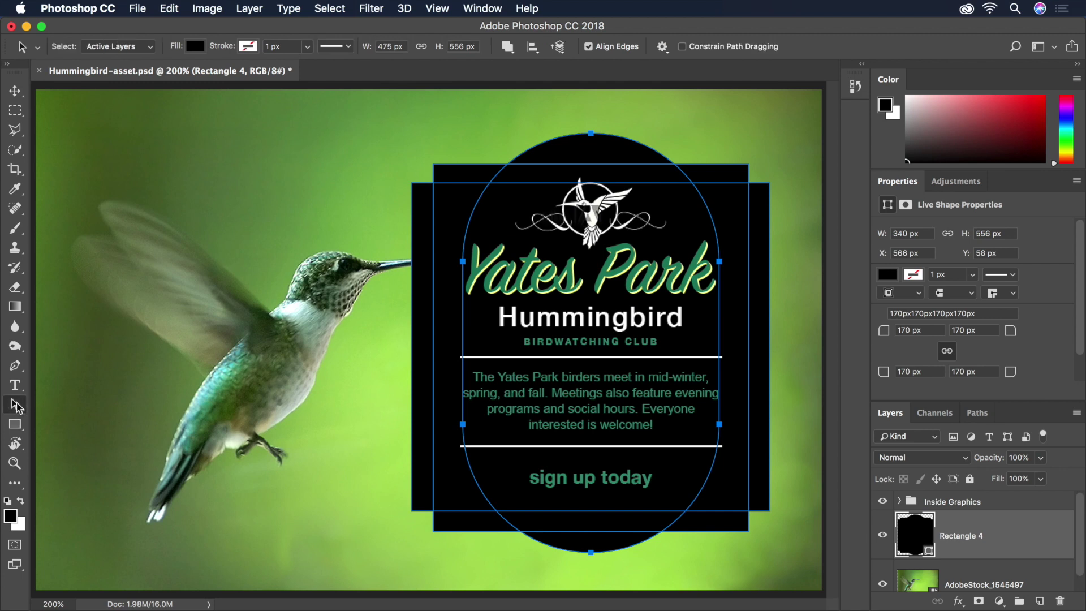
pyautogui.click(419, 221)
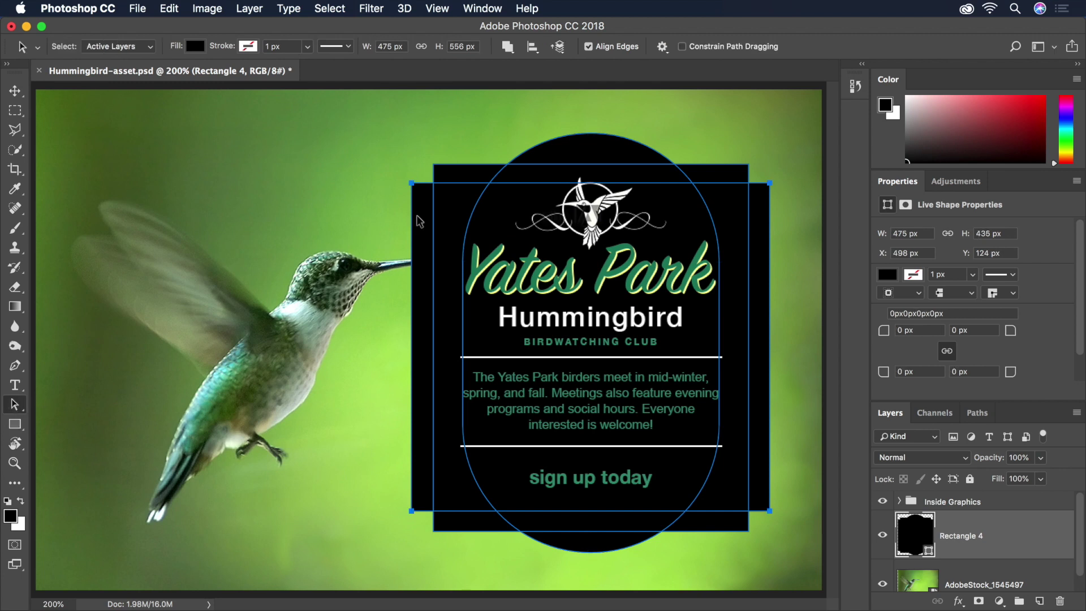
pyautogui.moveTo(419, 221)
pyautogui.mouseDown()
pyautogui.moveTo(336, 196)
pyautogui.moveTo(469, 181)
pyautogui.moveTo(412, 228)
pyautogui.mouseUp()
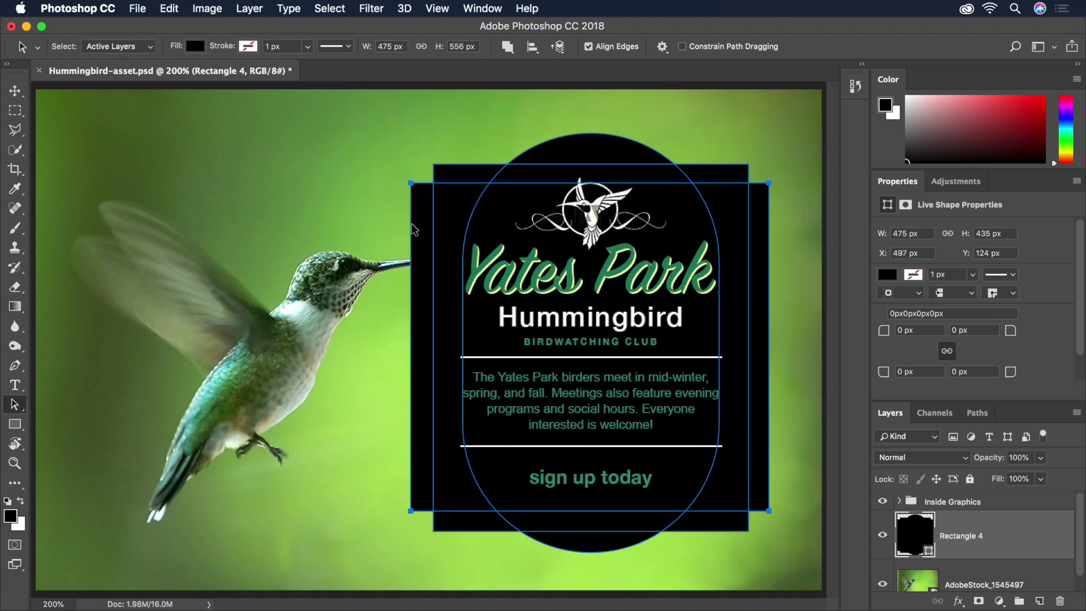
pyautogui.click(15, 405)
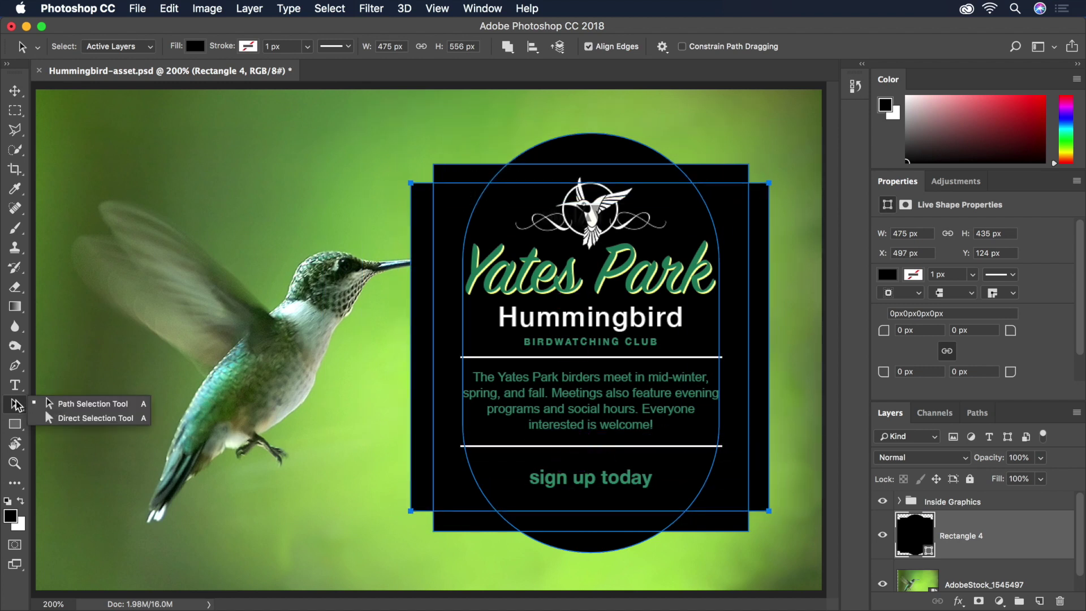
pyautogui.click(81, 419)
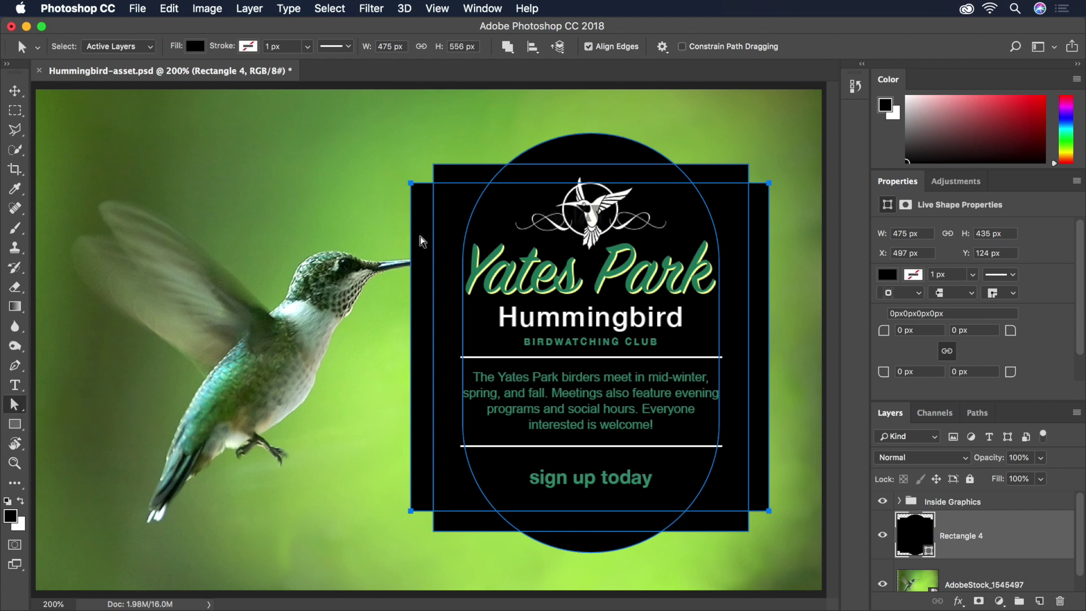
pyautogui.click(453, 177)
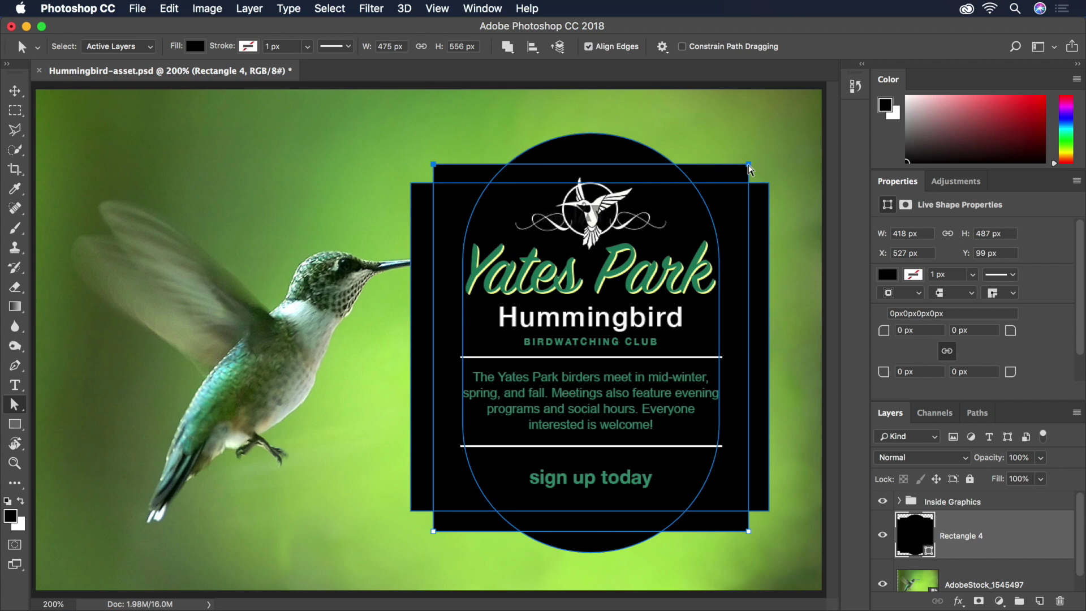
pyautogui.hotkey('shift', 'Right')
pyautogui.press('Left')
pyautogui.press('Left')
pyautogui.press('Left')
pyautogui.press('Left')
pyautogui.press('Left')
pyautogui.press('Left')
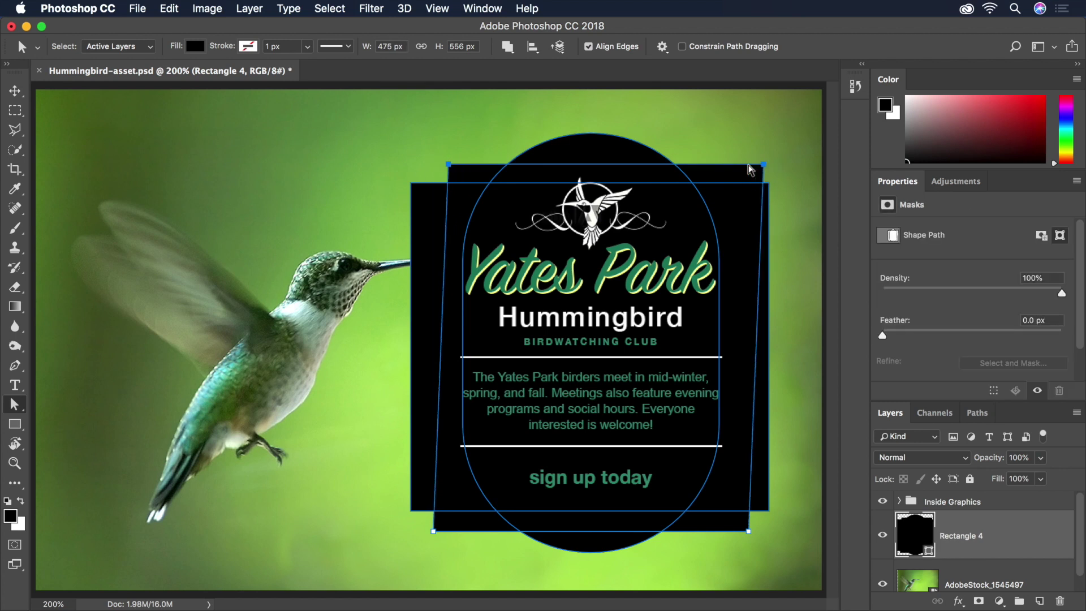
pyautogui.press('Left')
pyautogui.press('Left')
pyautogui.press('Left')
pyautogui.press('Left')
pyautogui.press('Left')
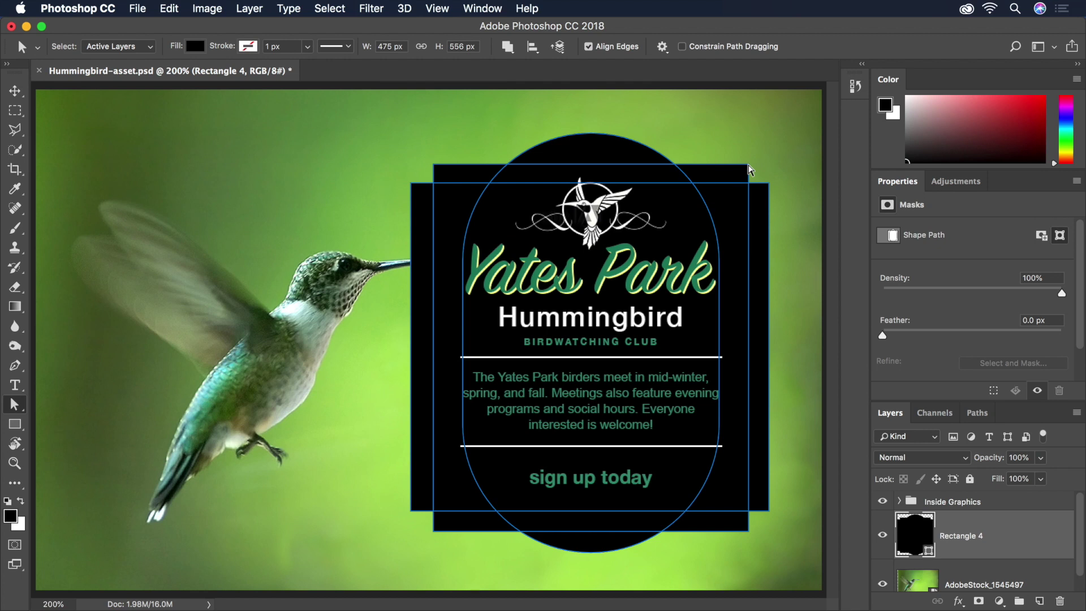
# Step: Narrow the combined shapes symmetrically with Free Transform, making the capsule 461 × 556 px
pyautogui.press('super+t')
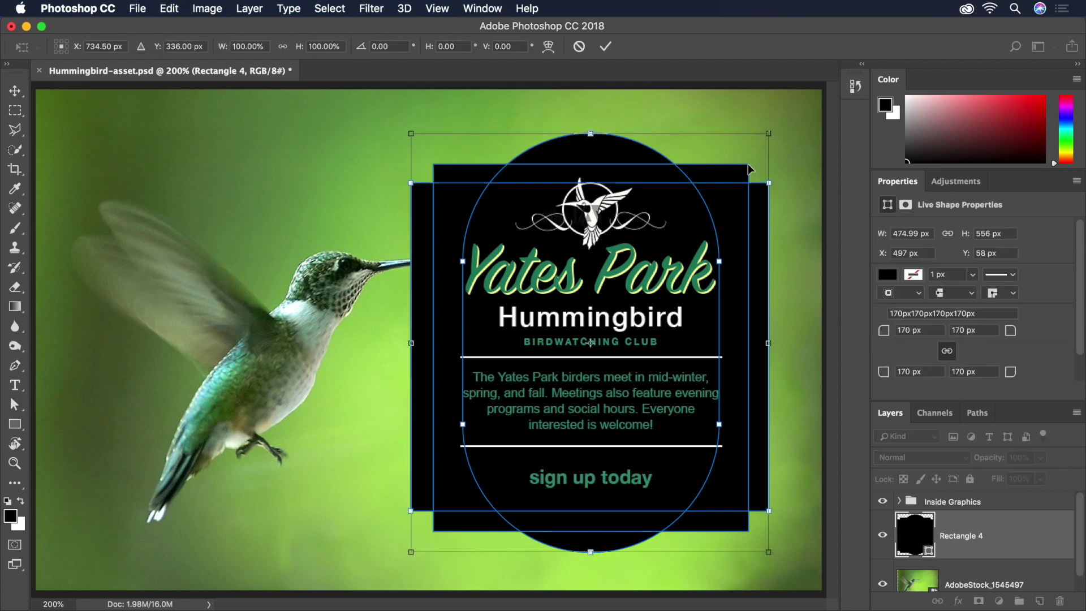
pyautogui.moveTo(770, 352)
pyautogui.mouseDown()
pyautogui.moveTo(727, 352)
pyautogui.moveTo(815, 352)
pyautogui.moveTo(763, 351)
pyautogui.mouseUp()
pyautogui.press('Return')
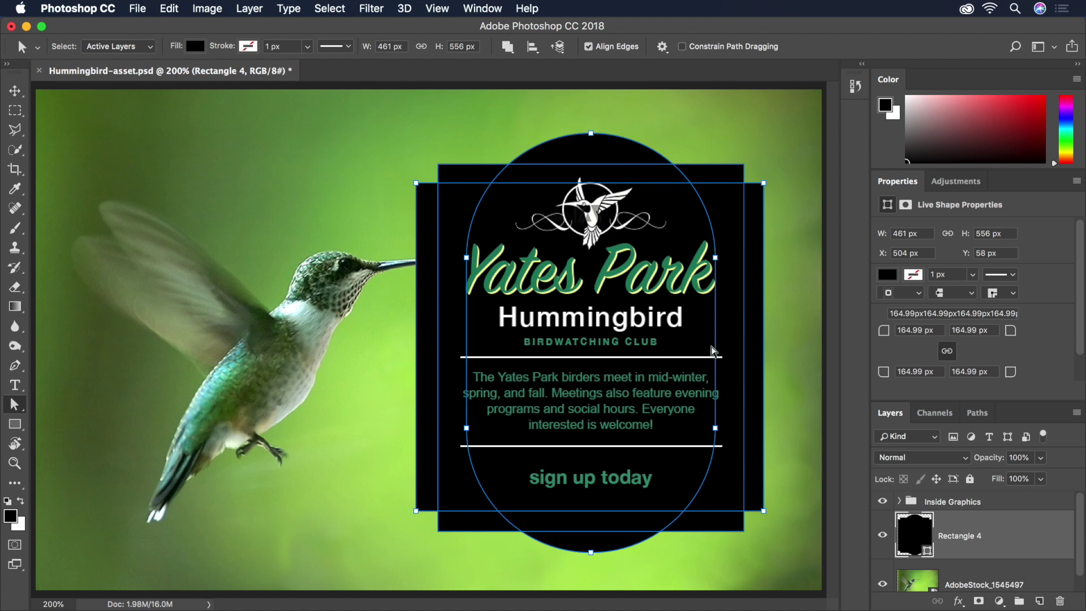
# Step: Remove the fill and give the shape a lime #bef86e stroke sampled from the photo's green
pyautogui.click(195, 47)
pyautogui.click(130, 76)
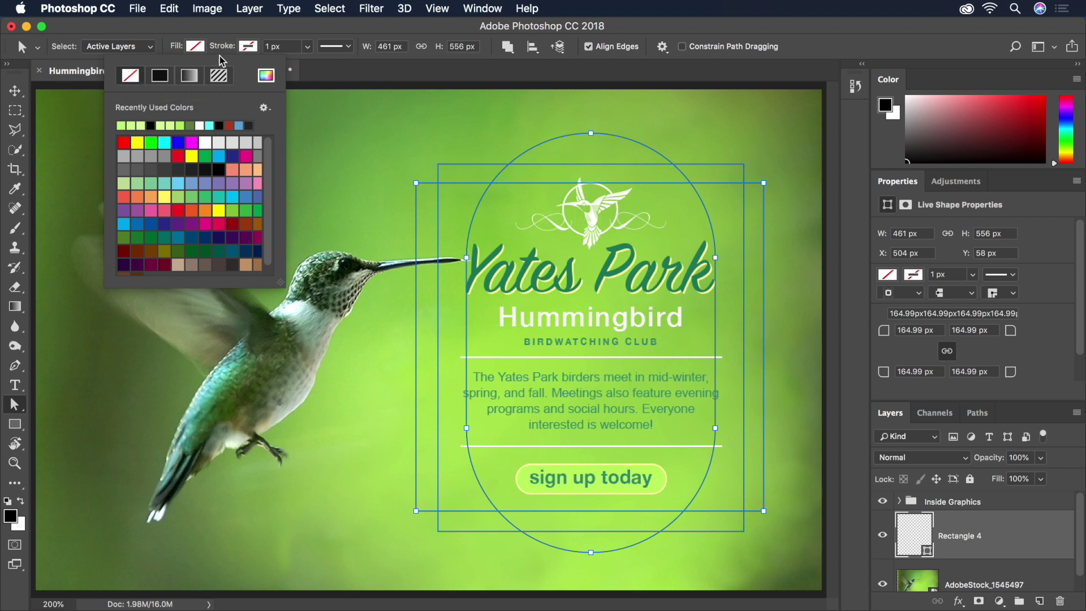
pyautogui.click(248, 48)
pyautogui.click(213, 76)
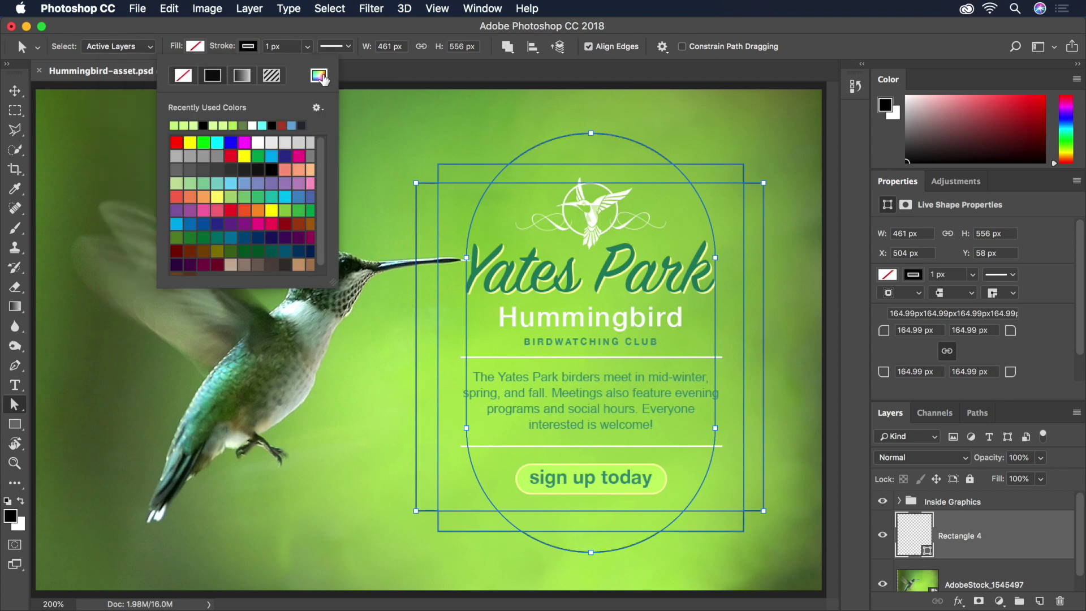
pyautogui.click(318, 76)
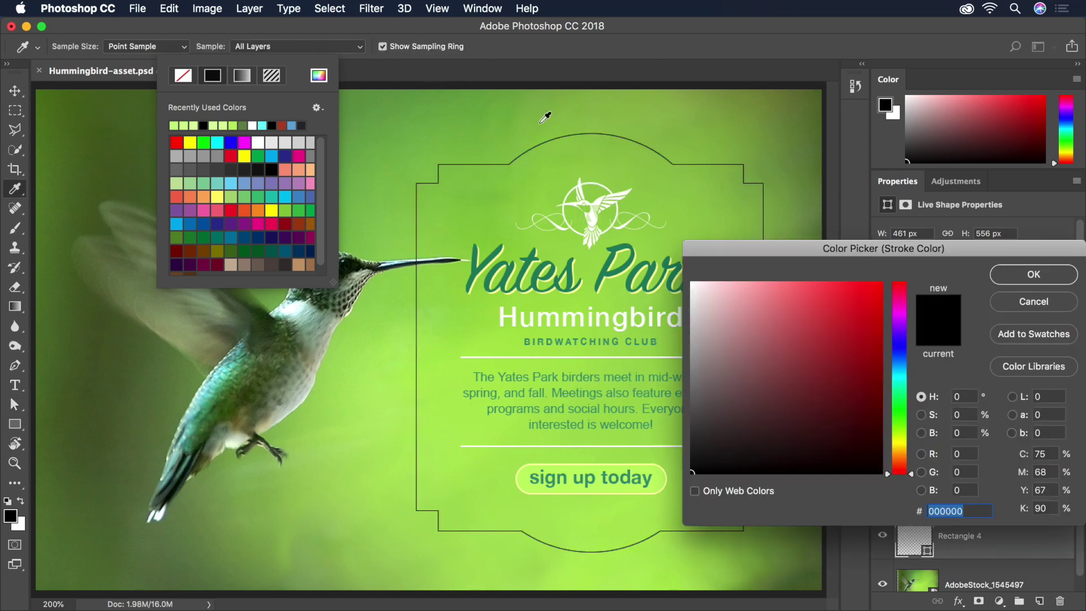
pyautogui.click(541, 123)
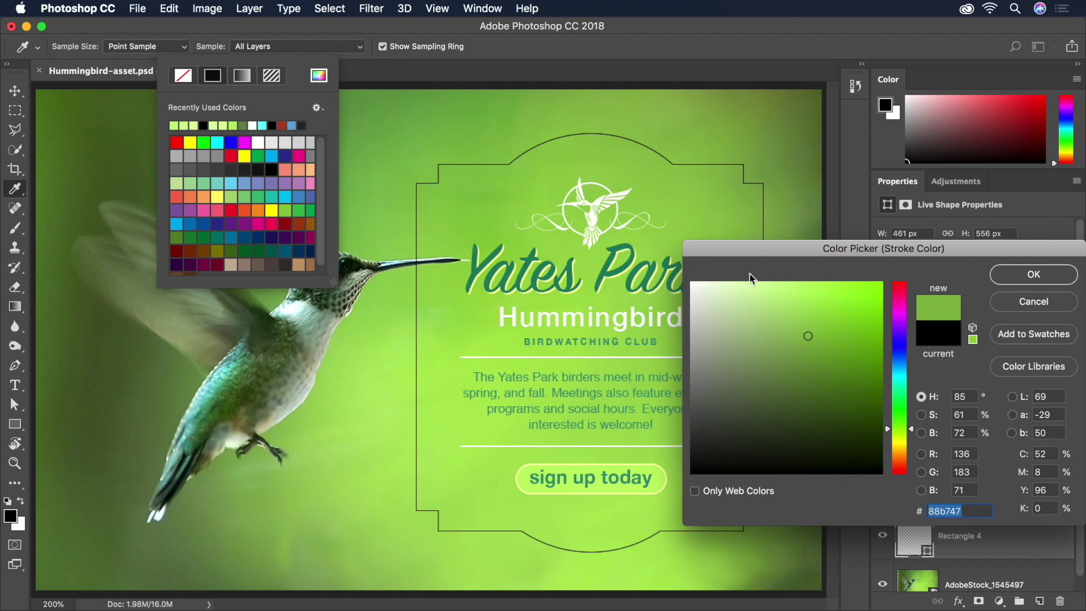
pyautogui.moveTo(808, 339); pyautogui.dragTo(798, 286)
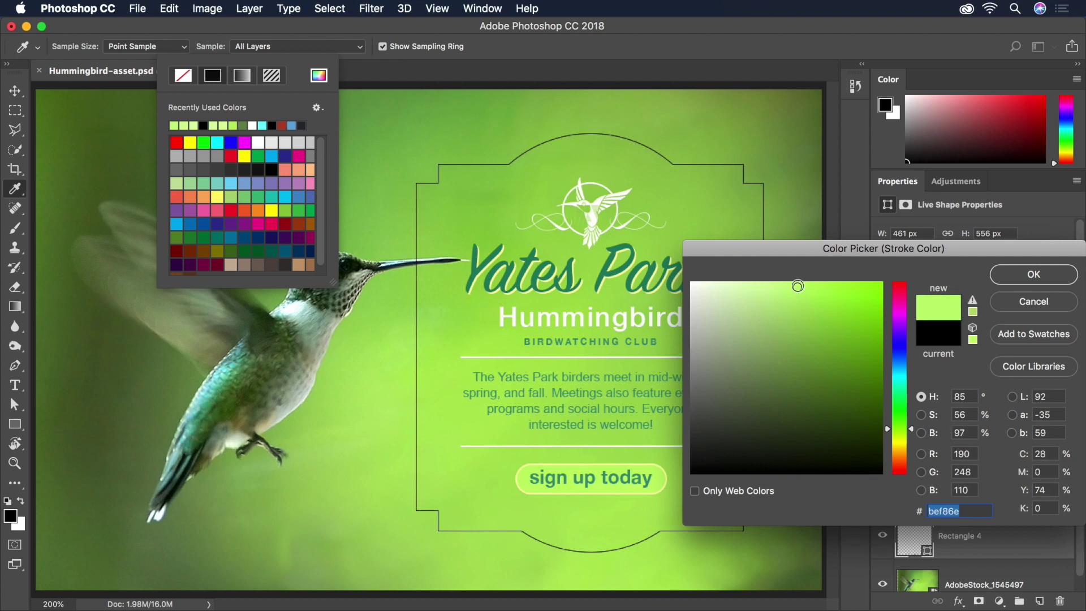
pyautogui.click(1025, 276)
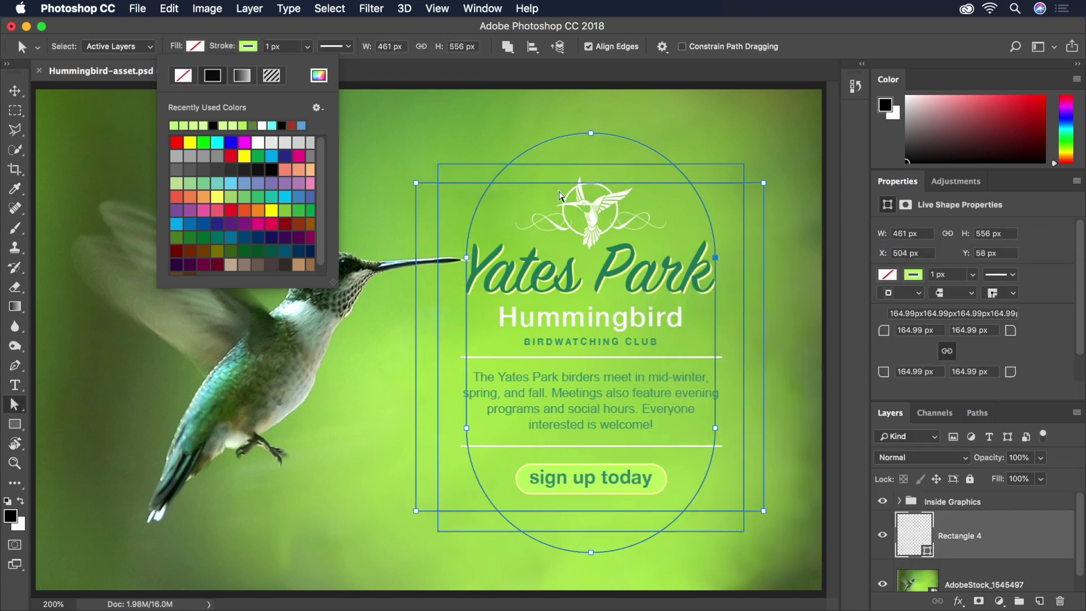
# Step: Set the stroke width to 15 px
pyautogui.click(289, 48)
pyautogui.write('13')
pyautogui.press('Return')
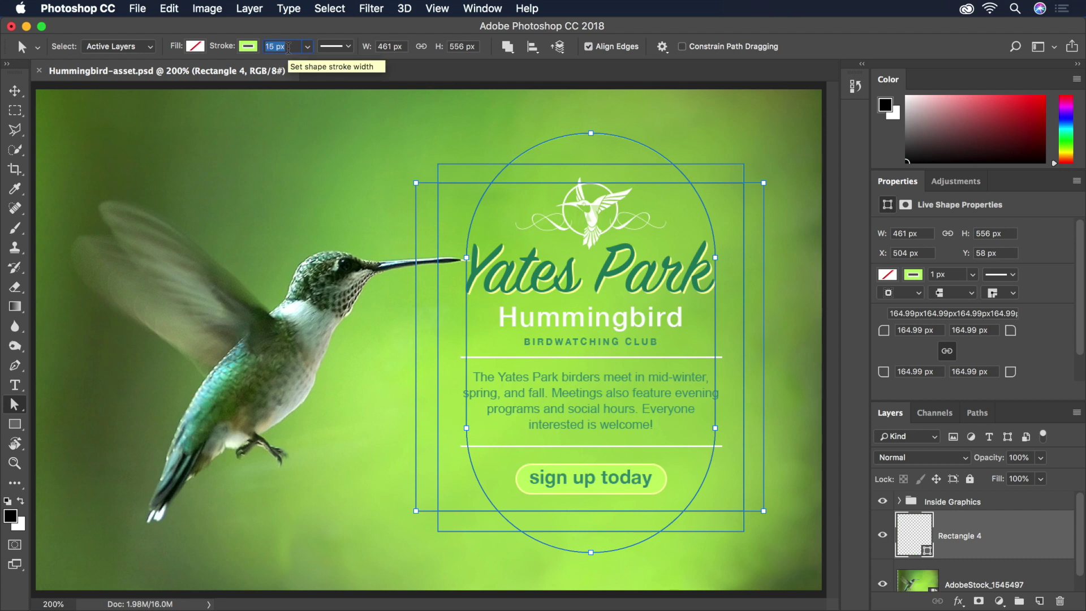
pyautogui.press('Return')
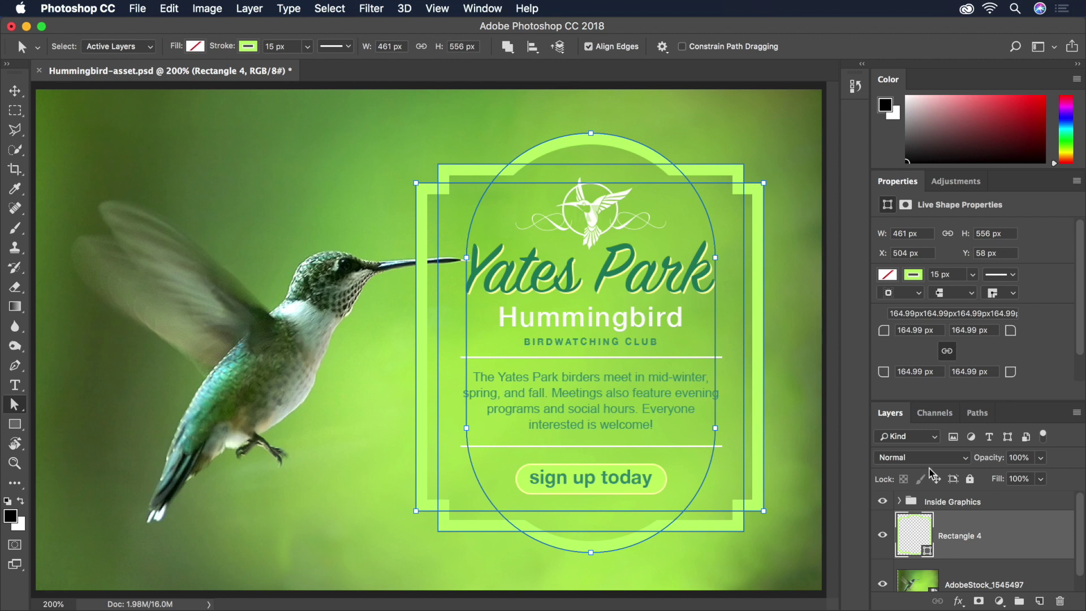
# Step: Set the Rectangle 4 layer to Overlay blend mode at 80% opacity
pyautogui.click(941, 458)
pyautogui.scroll(-5, 943, 463)
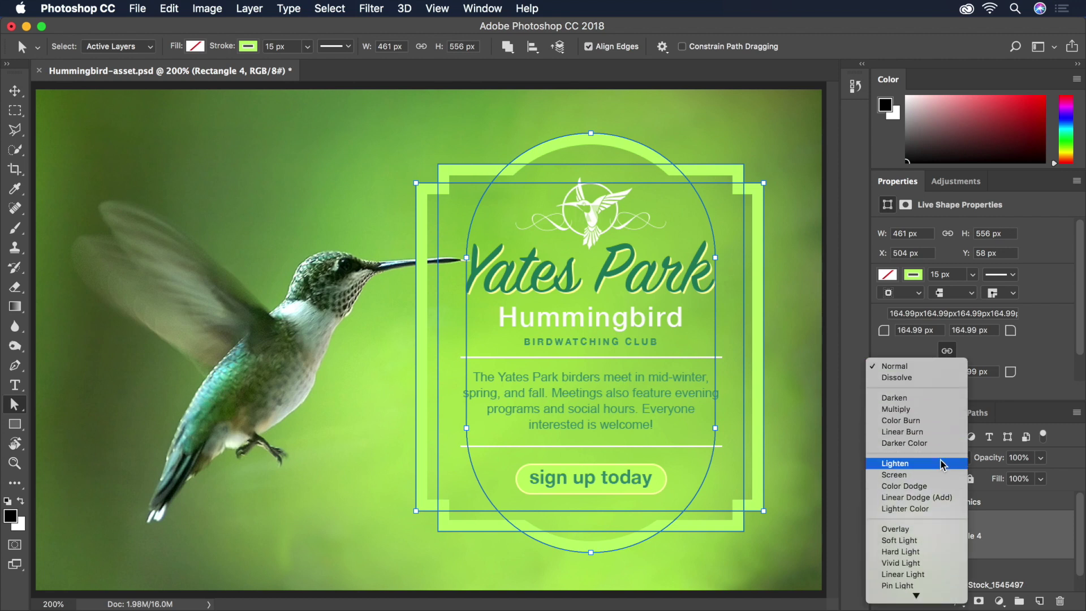
pyautogui.click(920, 529)
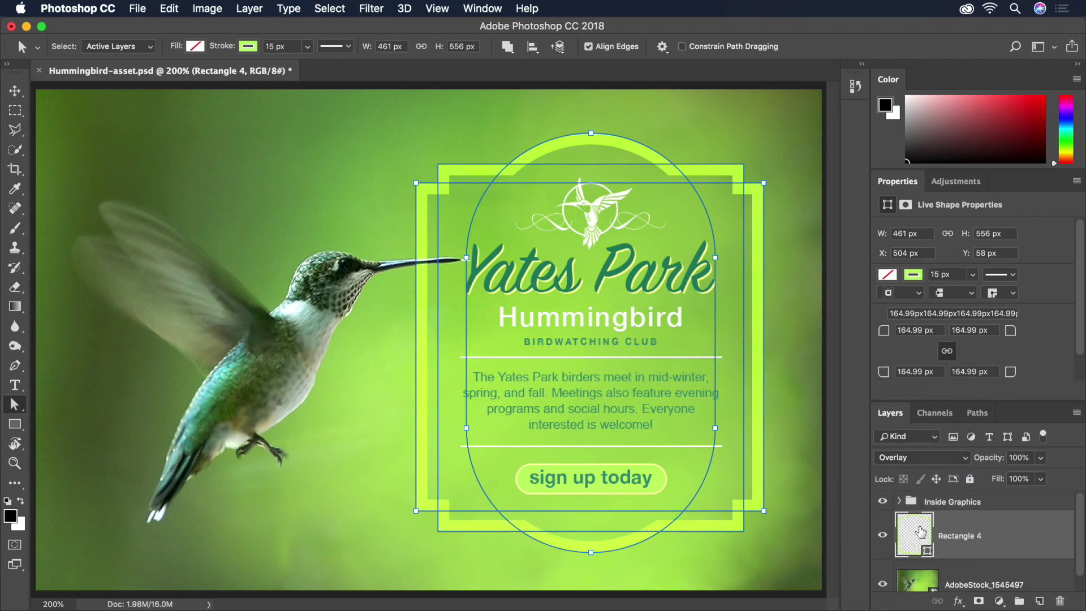
pyautogui.press('8')
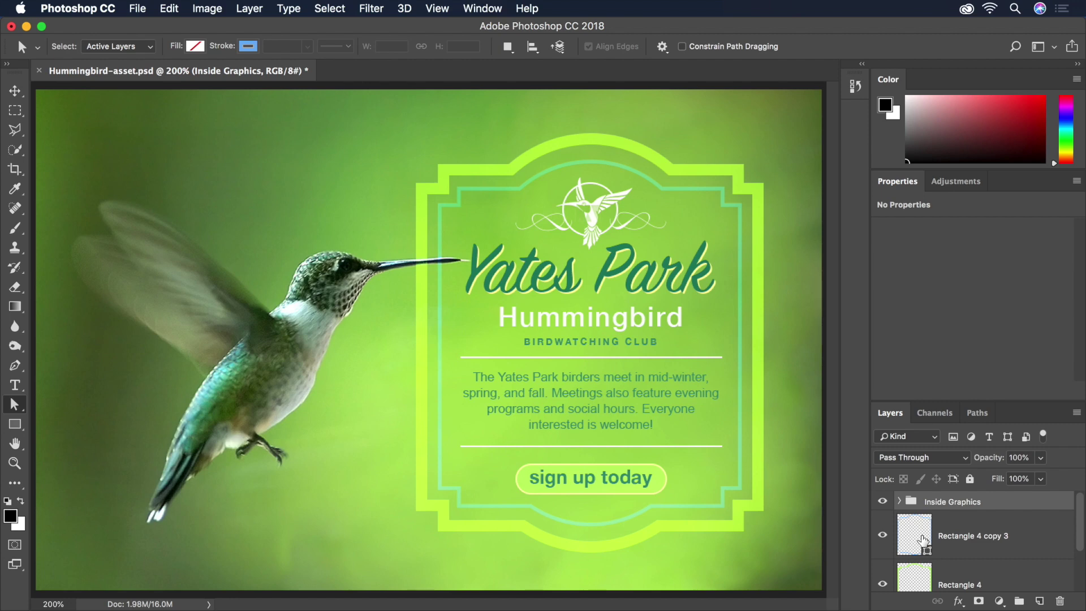
# Step: Save a JPEG copy of the design as Hummingbird-asset.jpg
pyautogui.click(142, 12)
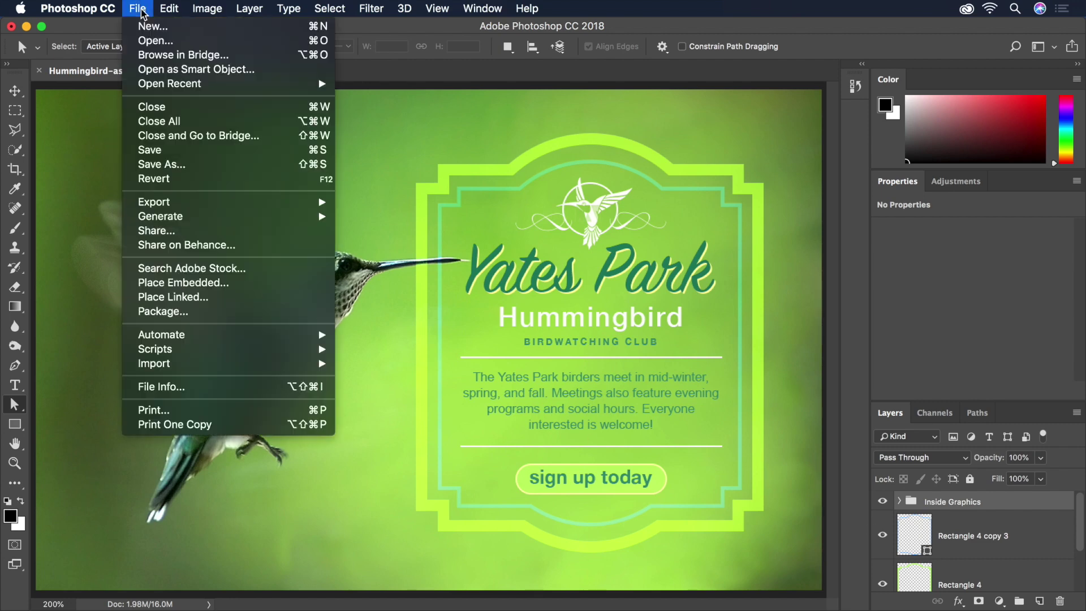
pyautogui.click(194, 165)
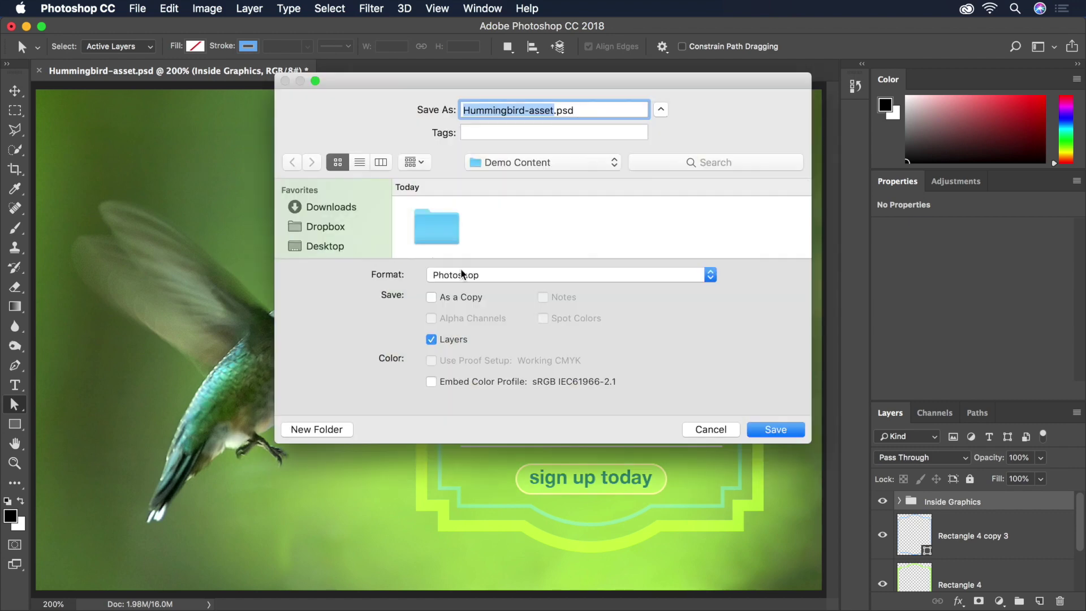
pyautogui.click(475, 275)
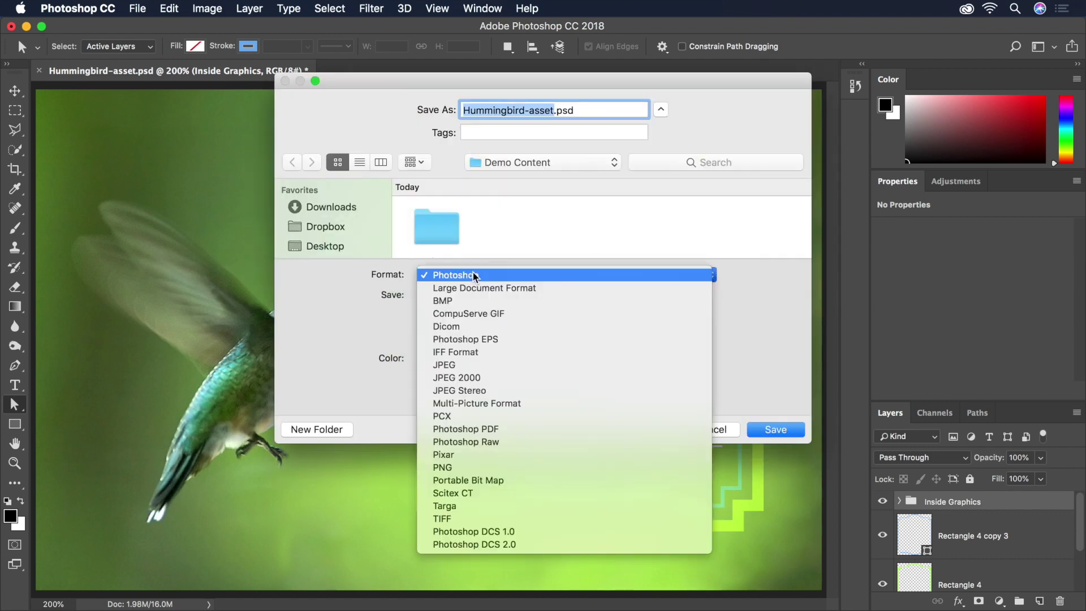
pyautogui.click(490, 365)
pyautogui.click(775, 430)
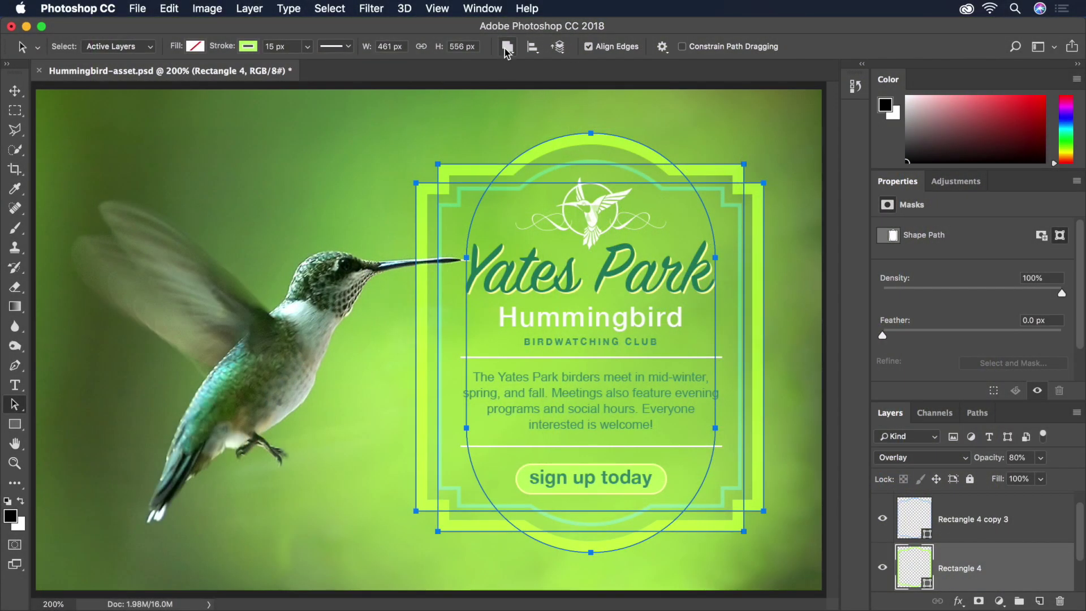
# Step: Open the Path Operations dropdown to reach Merge Shape Components
pyautogui.click(506, 50)
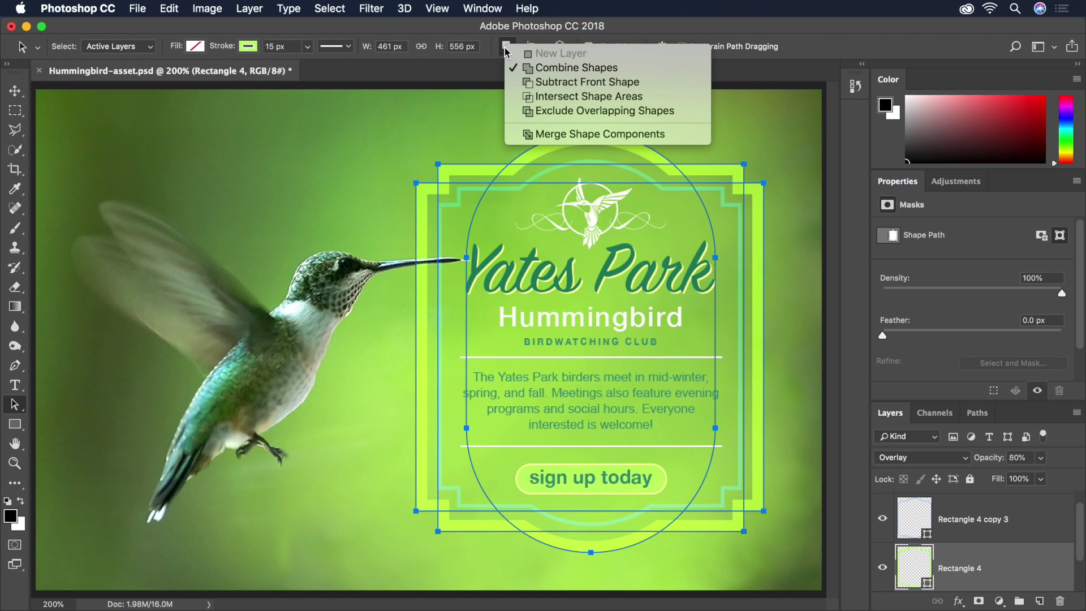